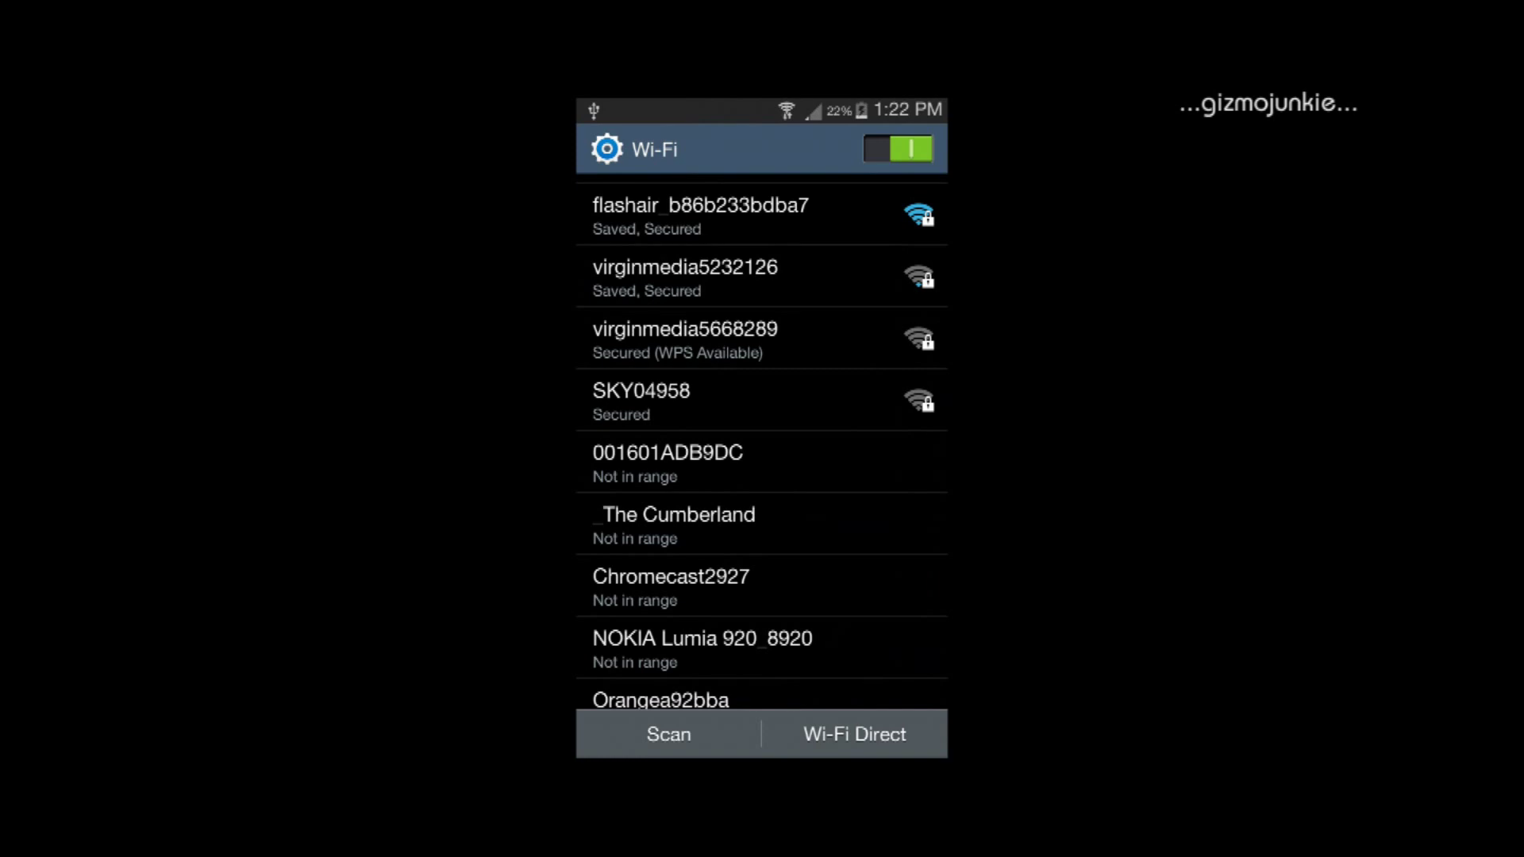
# - Join the flashair_b86b233bdba7 Wi-Fi network from its connection dialog
pyautogui.click(700, 215)
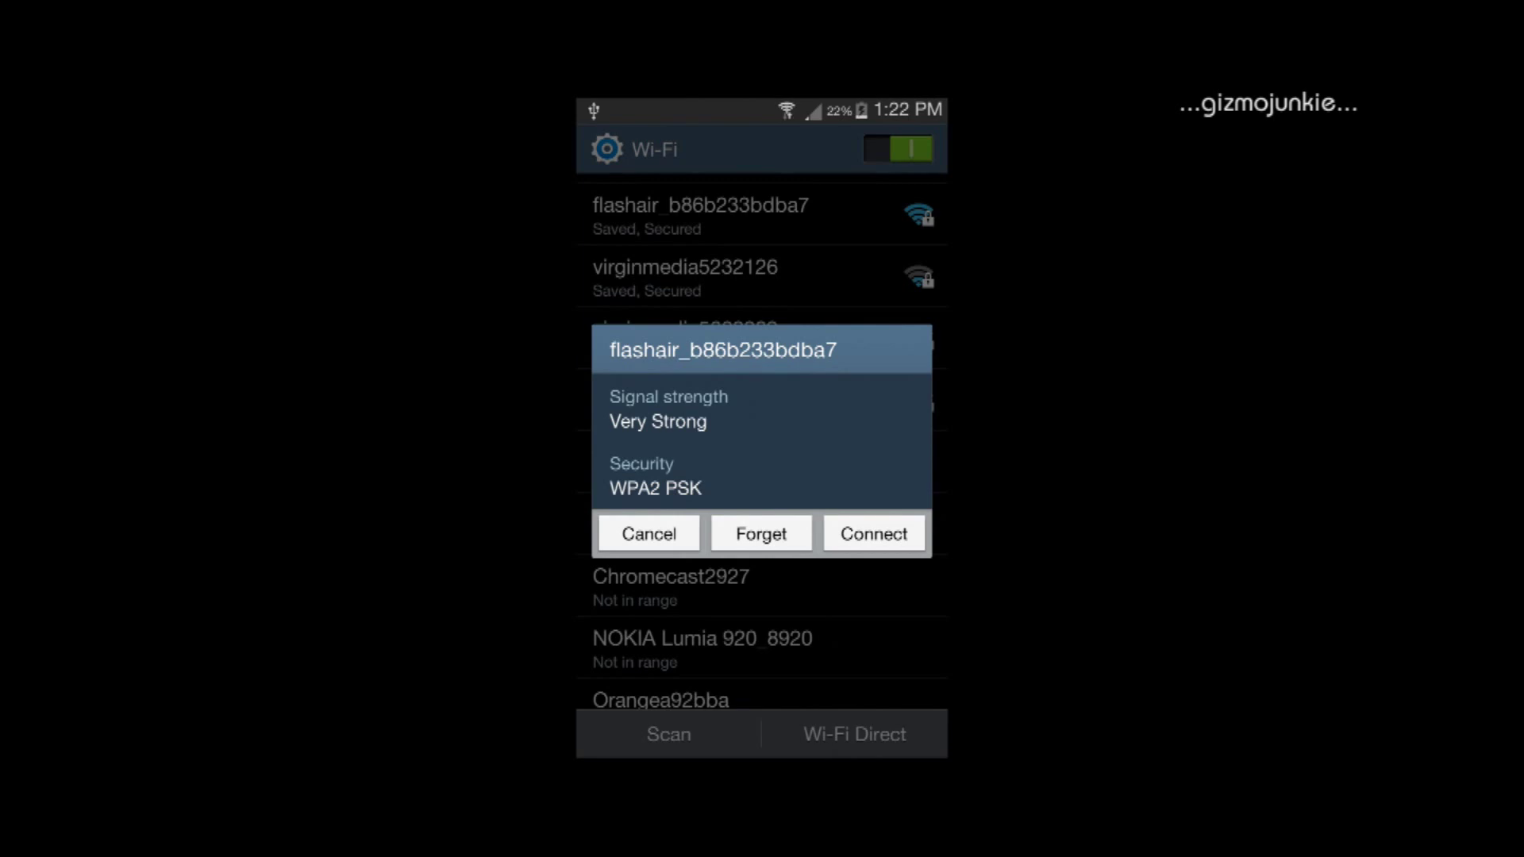
pyautogui.click(874, 534)
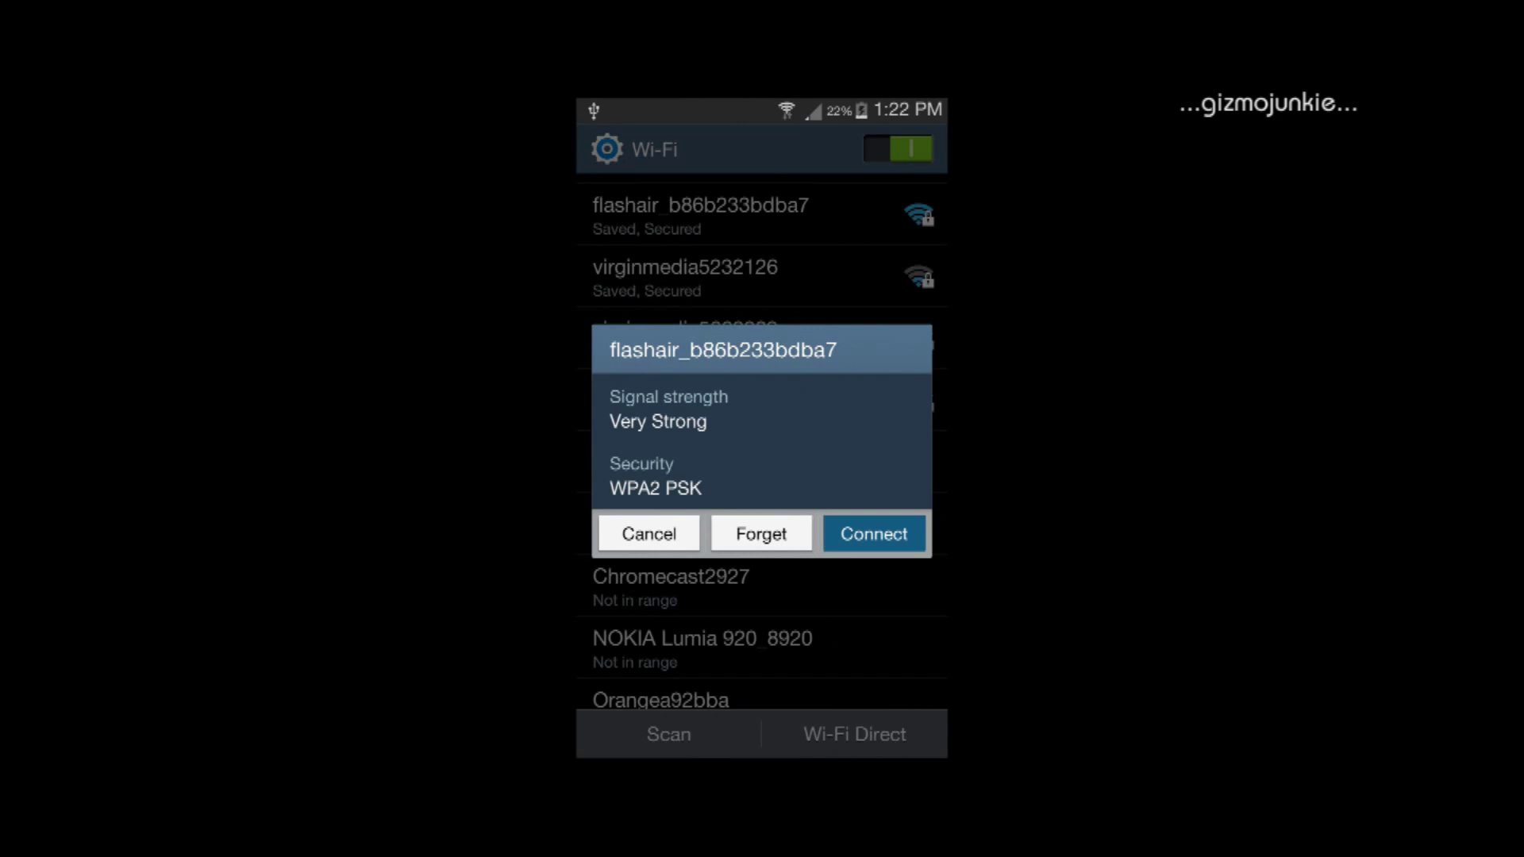
pyautogui.scroll(-1, 763, 476)
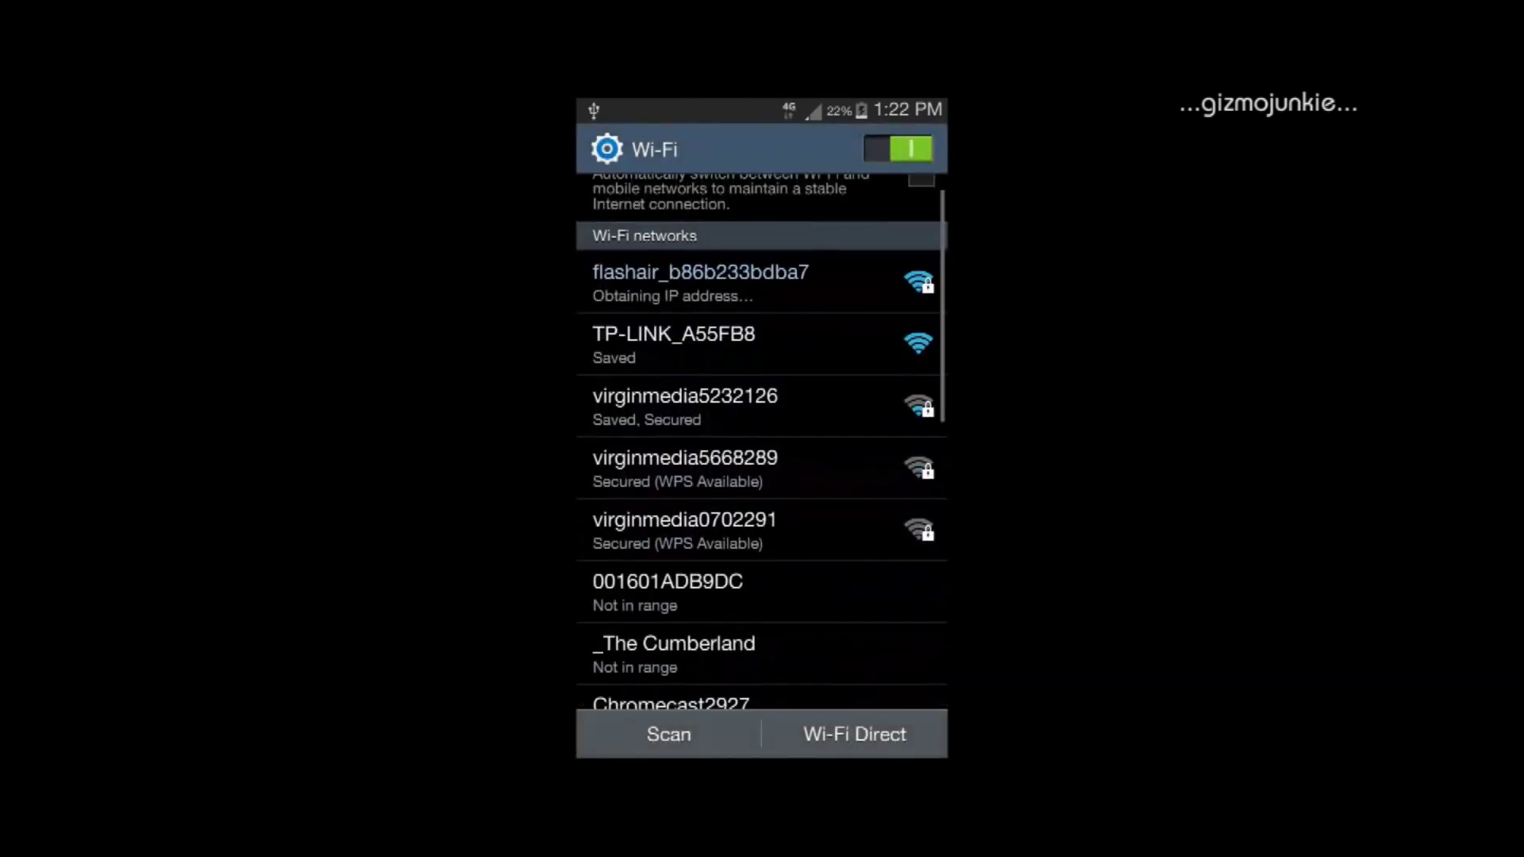
pyautogui.scroll(-1, 762, 476)
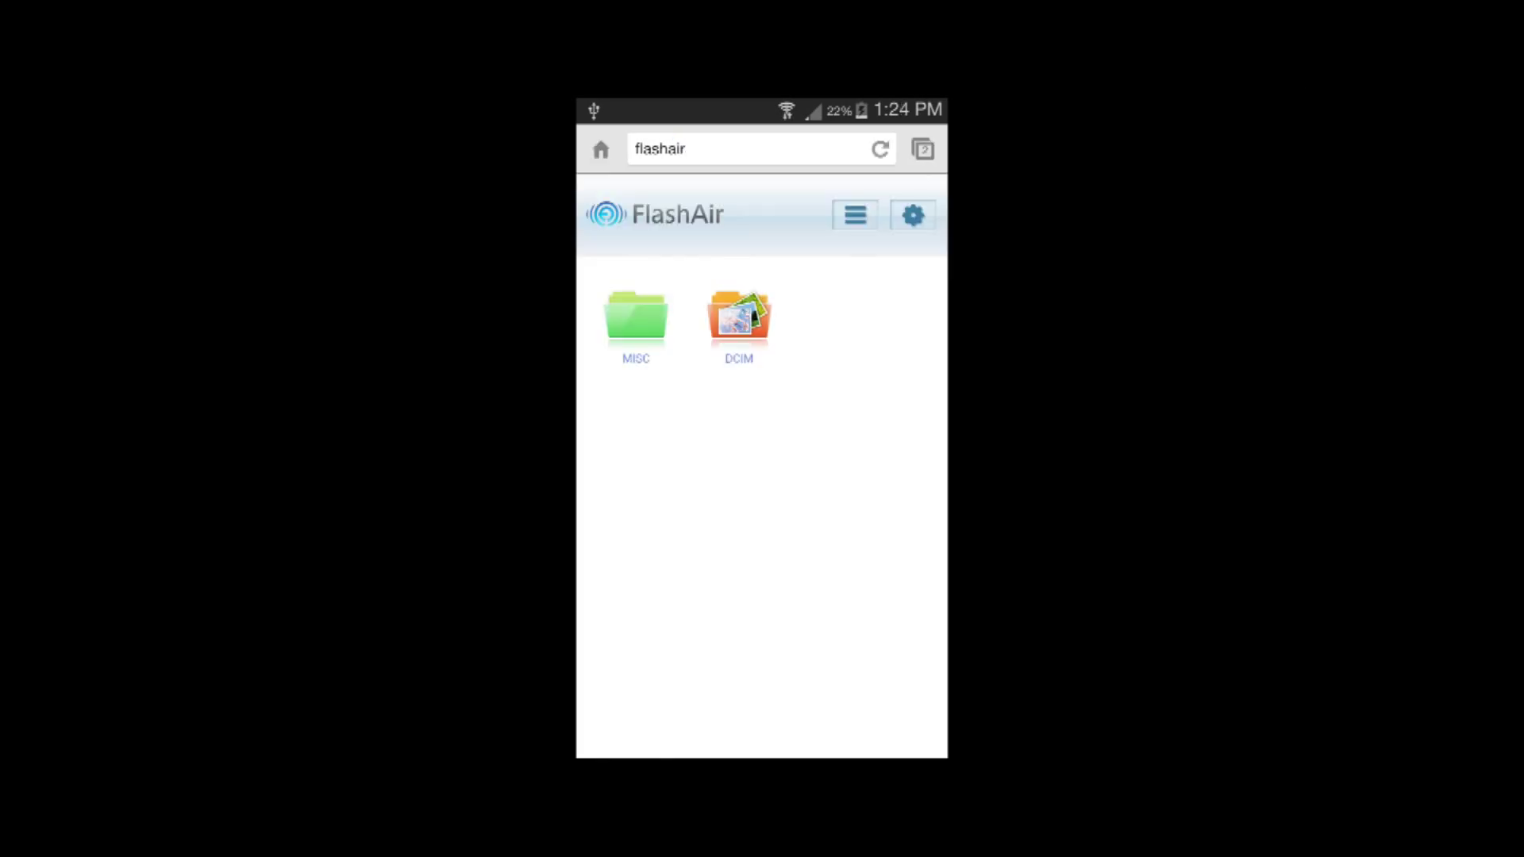
# - Open the DCIM folder on the FlashAir card at flashair/
pyautogui.click(738, 321)
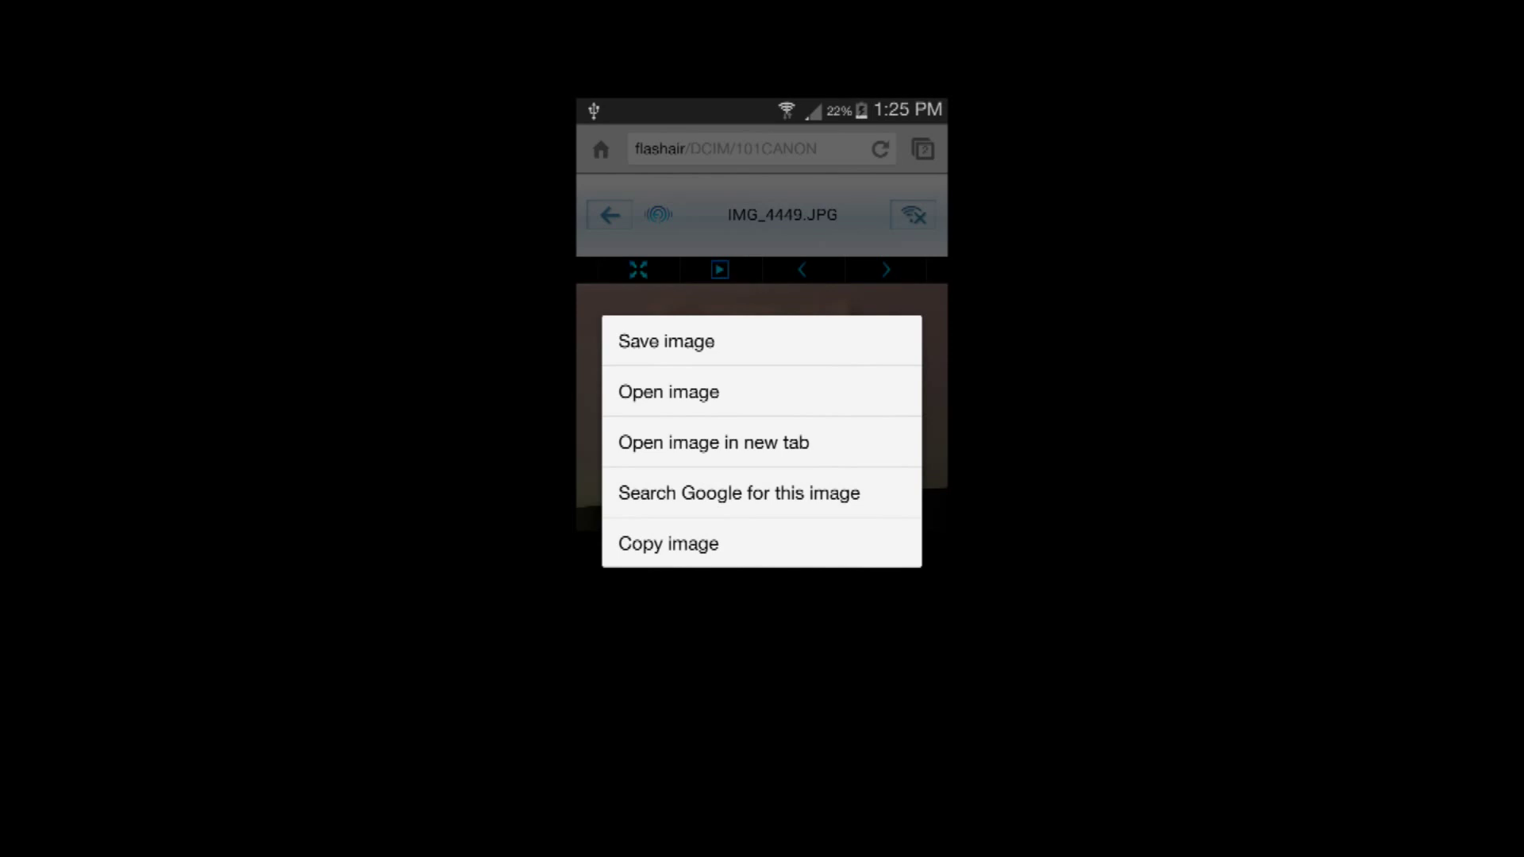
# - Choose to save the open IMG_4449.JPG photo from 101CANON to the phone
pyautogui.click(667, 341)
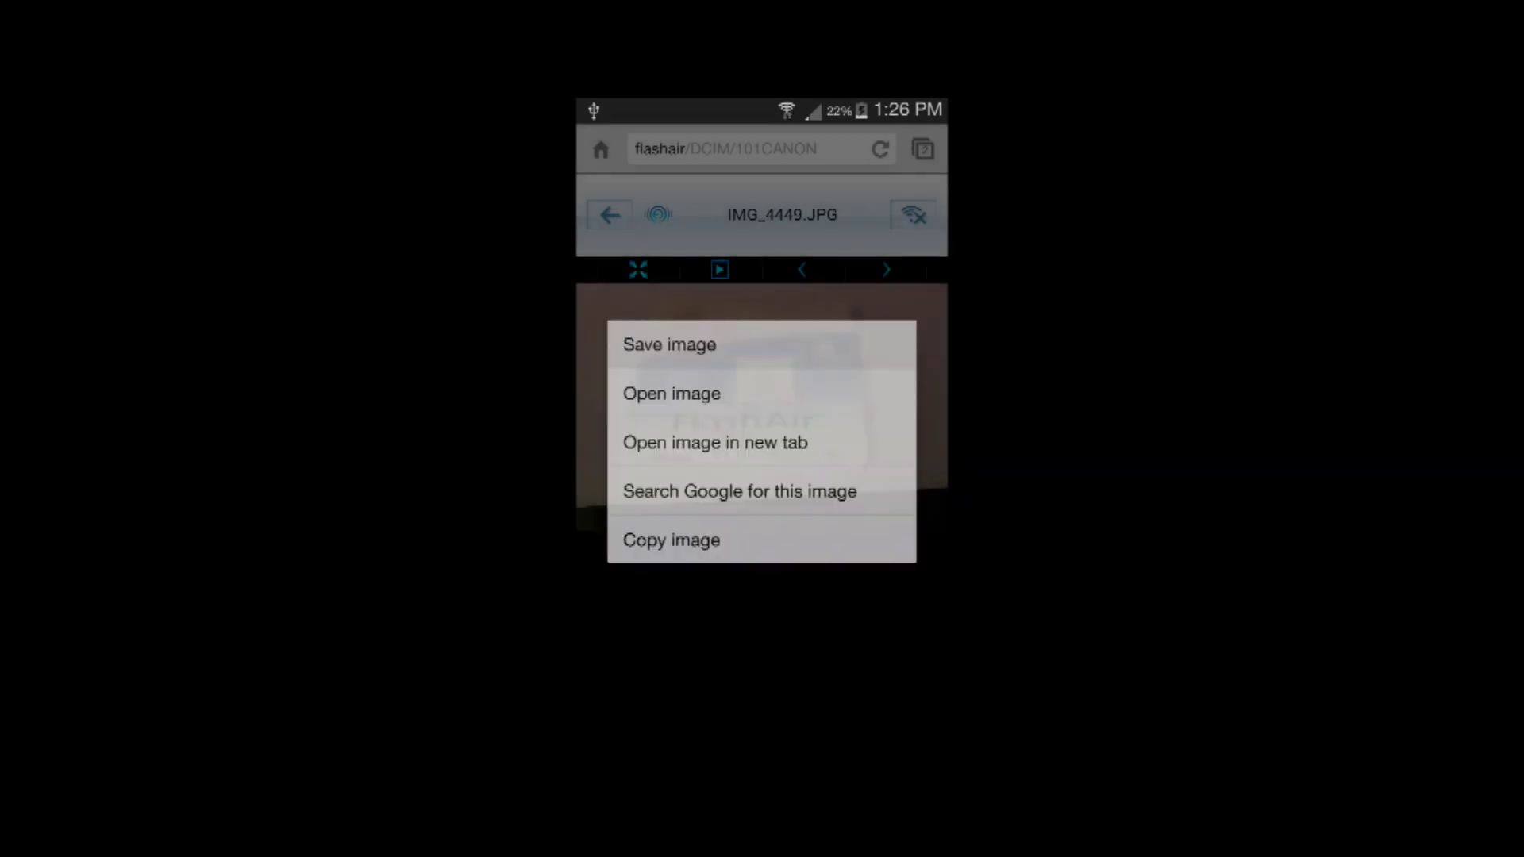